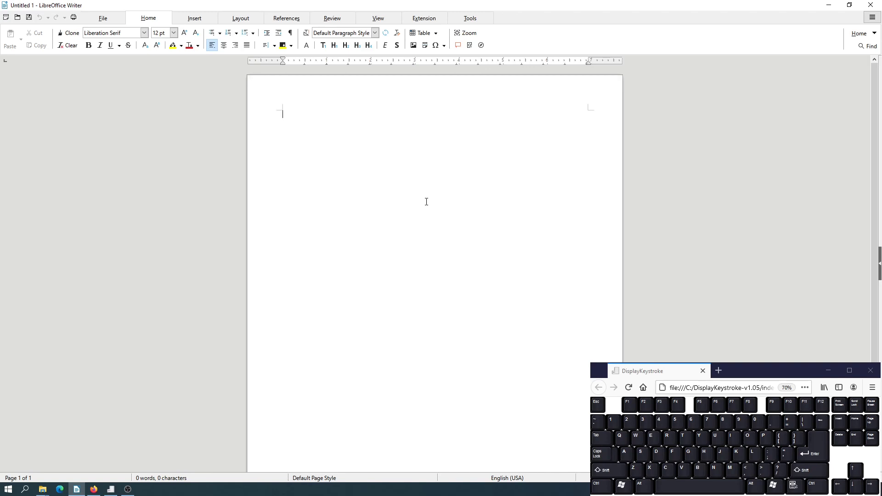
# Write "Bold : ini adalah bold" in bold as the first line of the document.
pyautogui.click(88, 46)
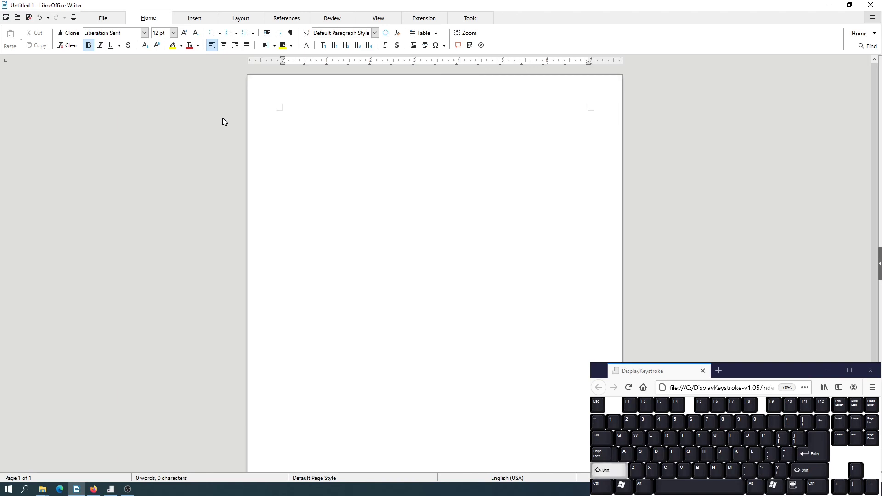
pyautogui.write('Bold')
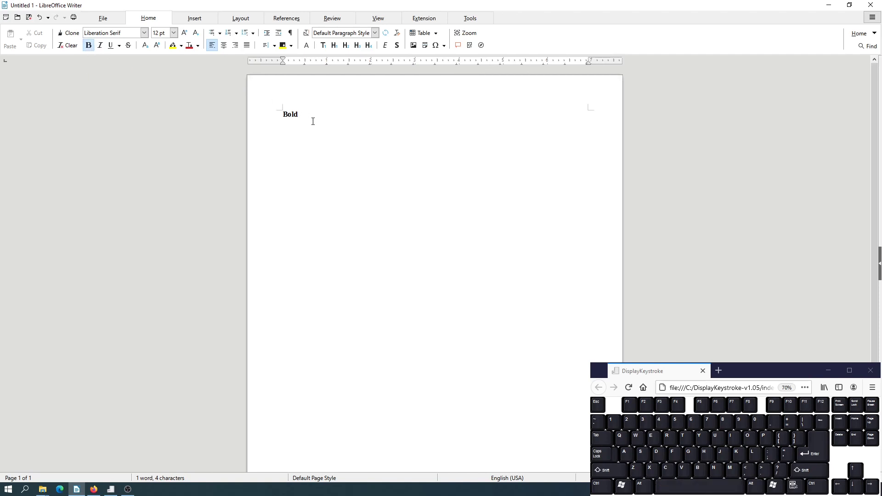
pyautogui.write('ini adalah bold')
pyautogui.click(323, 115)
pyautogui.scroll(3, 336, 116)
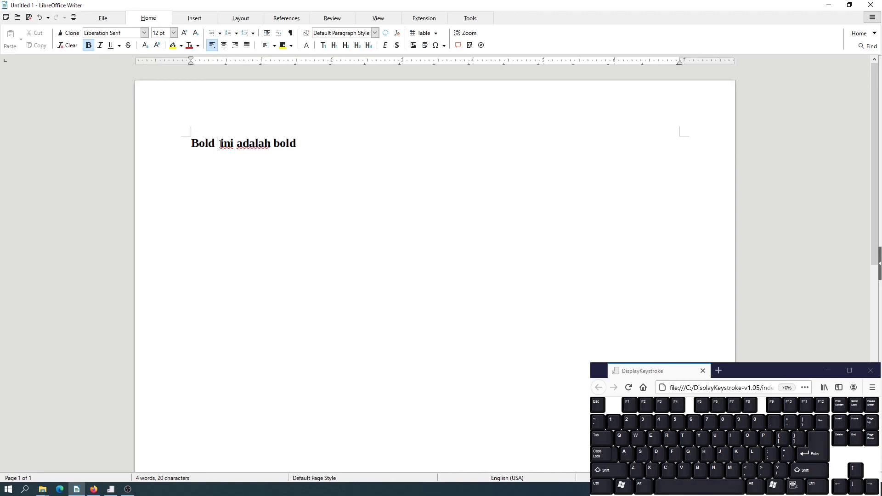
pyautogui.write(':')
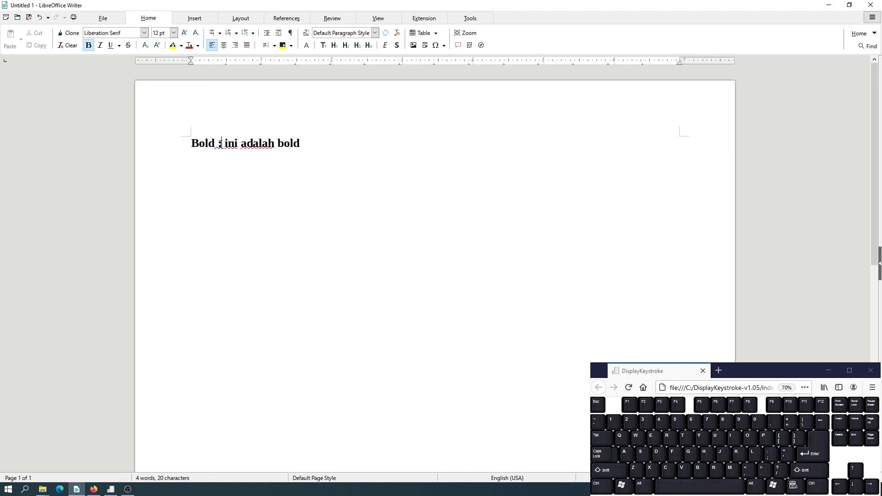
# Add the word "Normal" in regular weight at the end of the first line.
pyautogui.click(191, 143)
pyautogui.keyDown('shift'); pyautogui.click(305, 138); pyautogui.keyUp('shift')
pyautogui.click(305, 147)
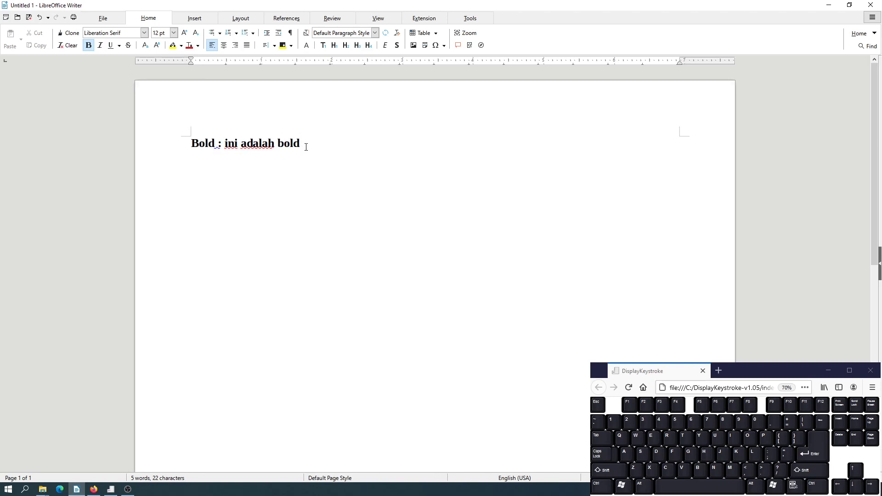
pyautogui.click(88, 45)
pyautogui.write('Normal')
# Remove the bold formatting from the word "adalah" in the first line.
pyautogui.click(224, 142)
pyautogui.click(253, 141)
pyautogui.click(285, 141)
pyautogui.click(241, 143)
pyautogui.moveTo(242, 143); pyautogui.dragTo(274, 143)
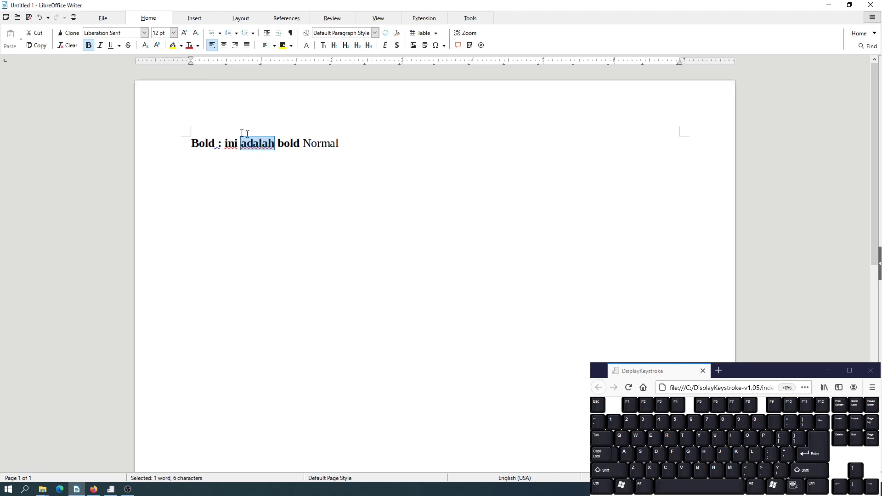
pyautogui.click(89, 45)
pyautogui.click(292, 144)
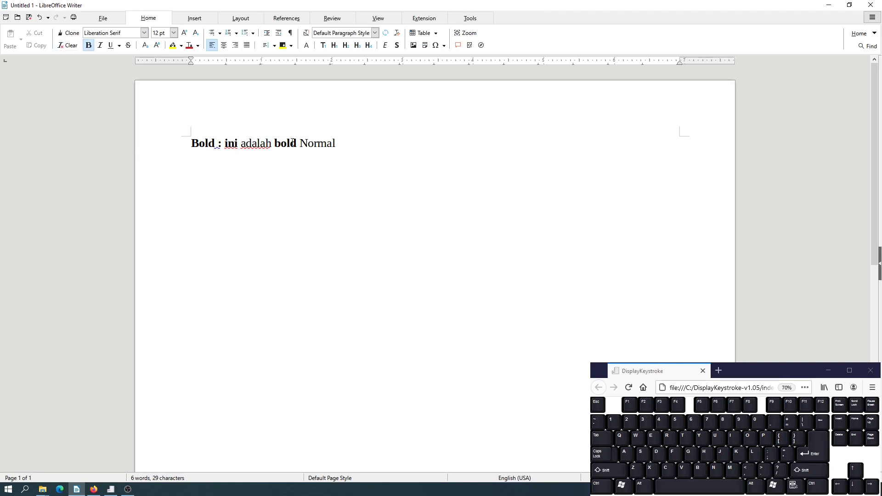
# Make the word "Normal" at the end of the first line bold.
pyautogui.click(331, 144)
pyautogui.doubleClick(318, 144)
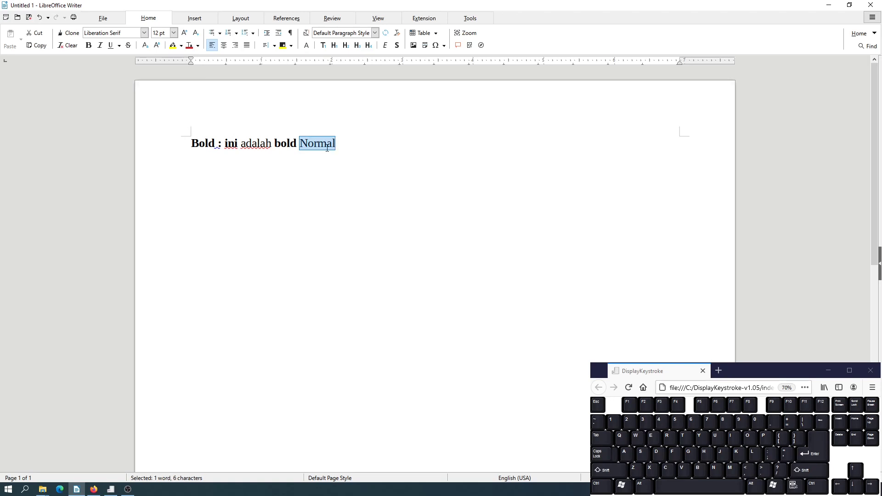
pyautogui.hotkey('ctrl', 'b')
pyautogui.click(365, 174)
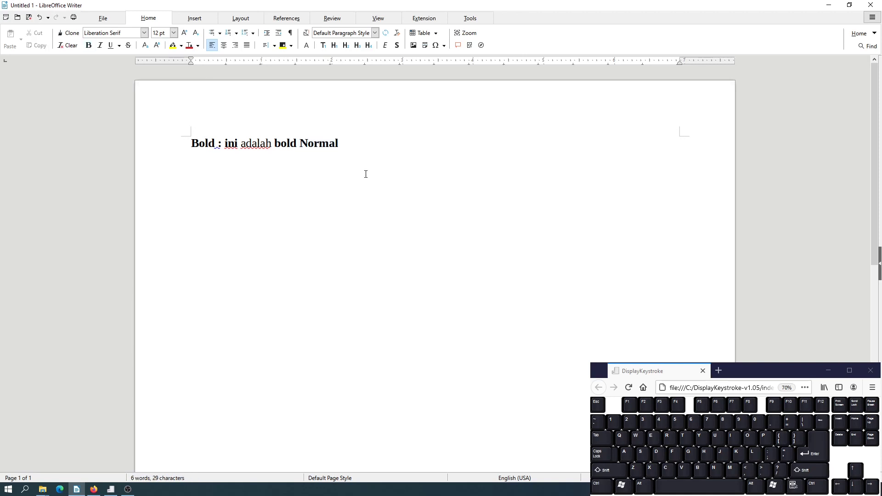
# Add a second line reading "Italic :" and make it italic.
pyautogui.write('Italic :')
pyautogui.moveTo(192, 159); pyautogui.dragTo(215, 160)
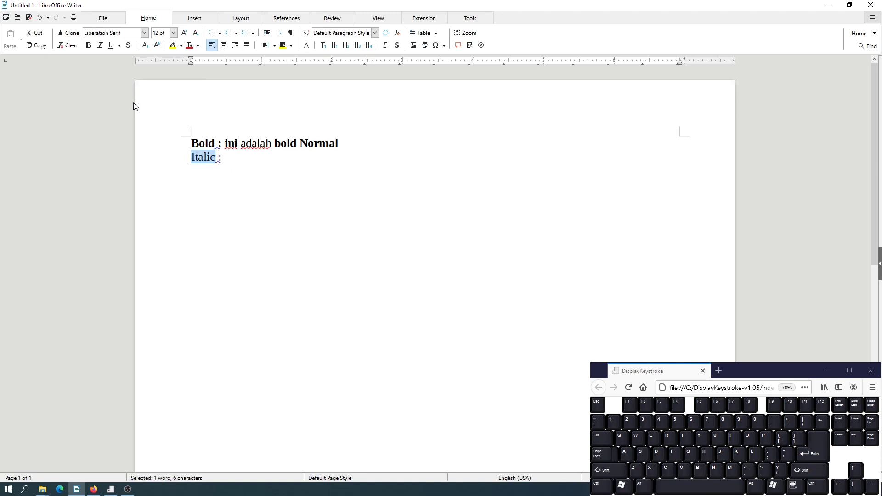
pyautogui.click(99, 45)
pyautogui.click(239, 160)
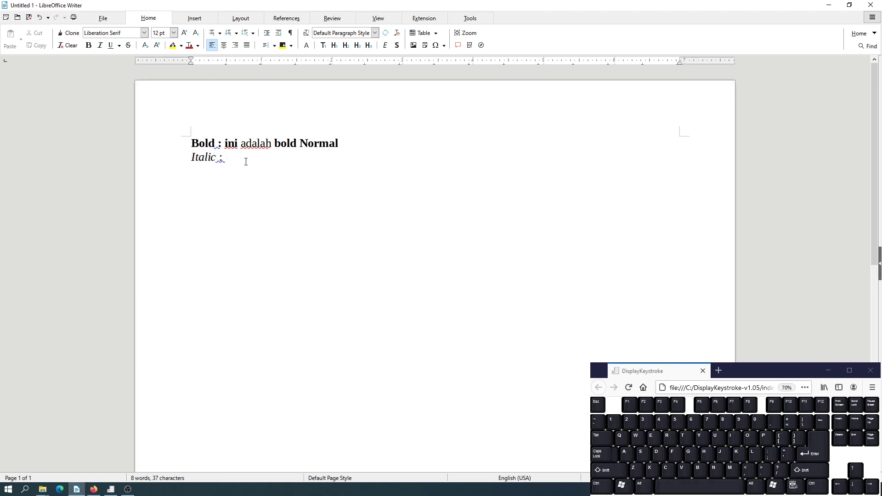
# Continue the second line with "Ini adalah Italic" in italics.
pyautogui.click(100, 45)
pyautogui.write('Ini adalah Itali')
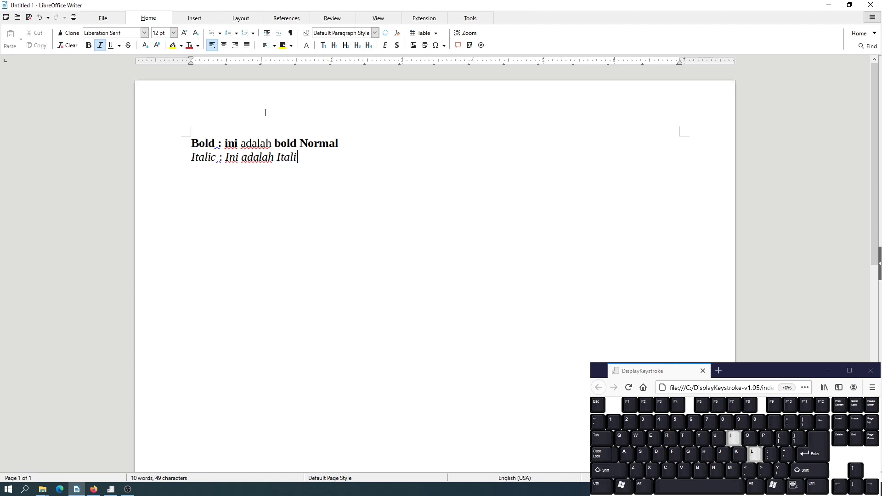
pyautogui.write('c')
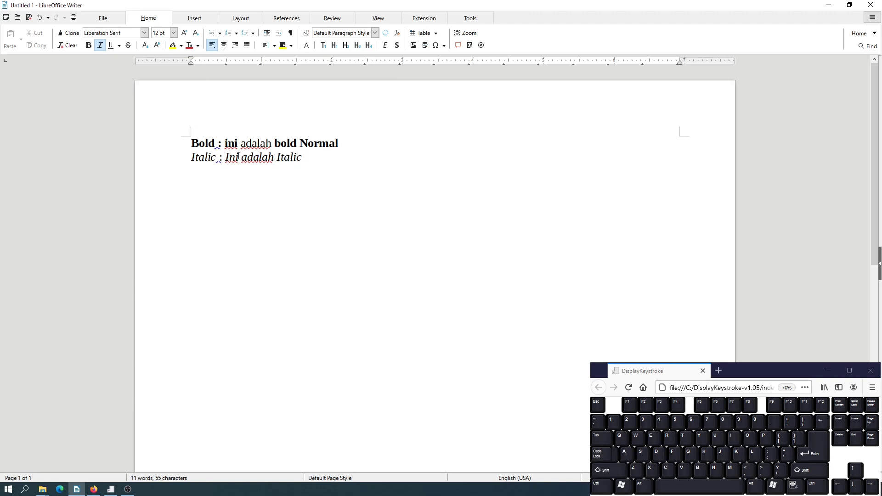
# Remove the italics from "adalah" in the second line and apply them again.
pyautogui.click(288, 158)
pyautogui.click(243, 158)
pyautogui.click(220, 158)
pyautogui.click(200, 159)
pyautogui.click(211, 159)
pyautogui.doubleClick(258, 157)
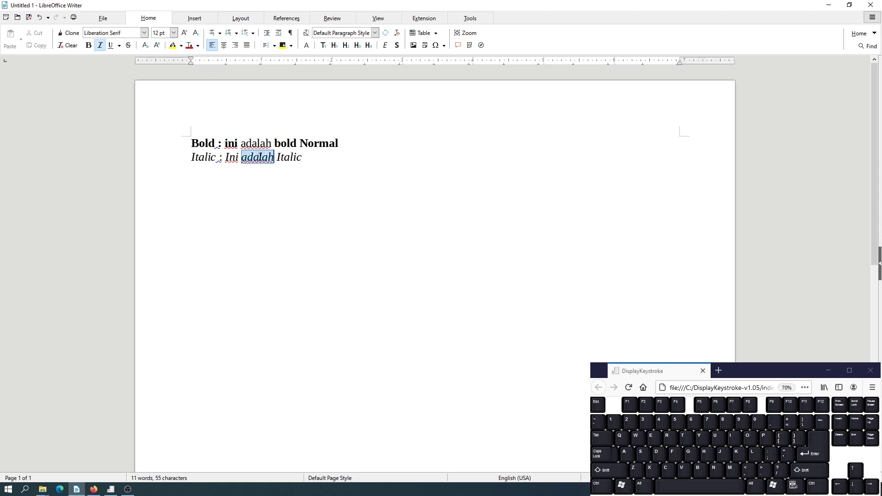
pyautogui.click(100, 45)
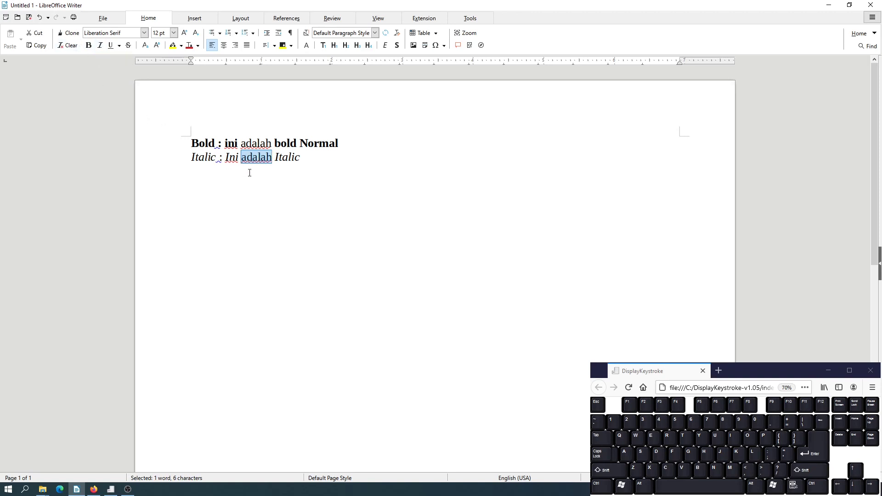
pyautogui.hotkey('ctrl', 'i')
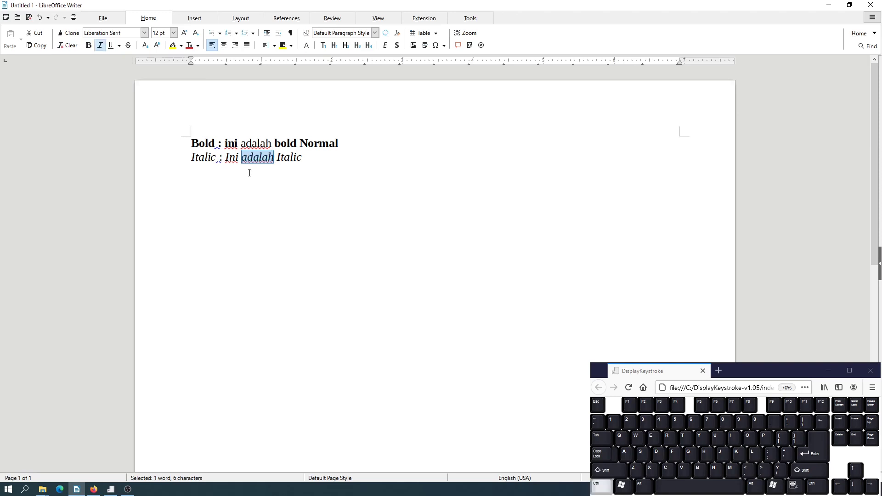
pyautogui.click(383, 172)
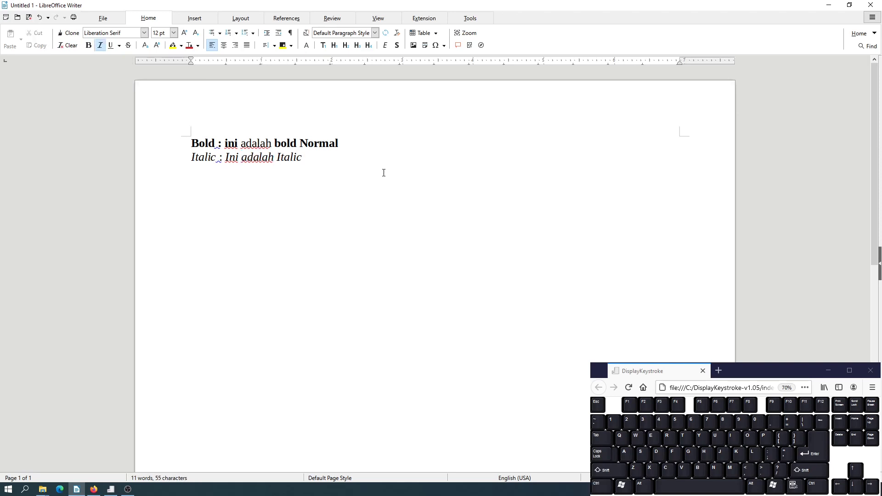
# Start a third line and turn off its italics using the temporary text "sd", leaving the line empty.
pyautogui.press('Return')
pyautogui.write('sd')
pyautogui.moveTo(203, 171); pyautogui.dragTo(192, 172)
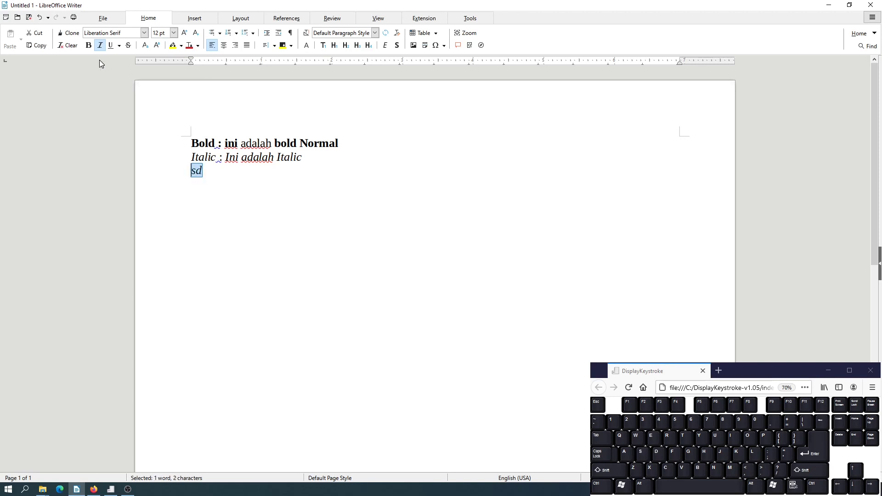
pyautogui.click(100, 45)
pyautogui.click(276, 185)
pyautogui.press('BackSpace')
pyautogui.press('BackSpace')
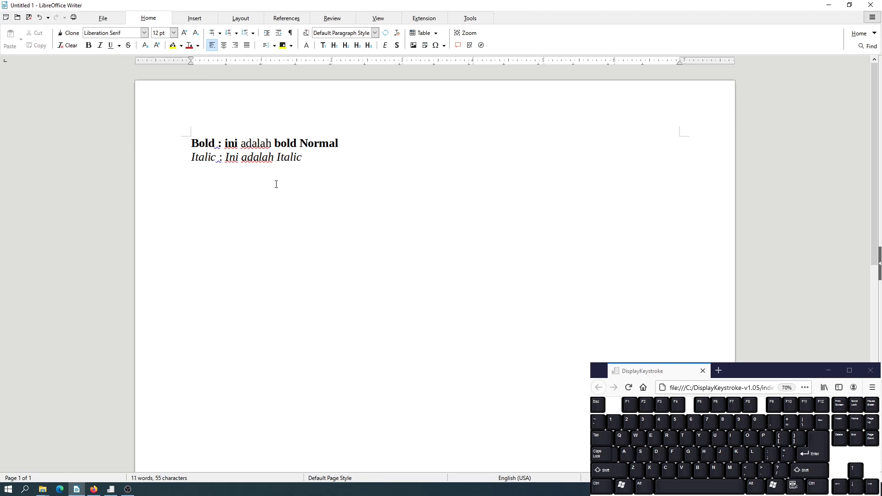
# Write "Underline:" on the third line and underline it.
pyautogui.write('Underline:')
pyautogui.moveTo(250, 170); pyautogui.dragTo(191, 170)
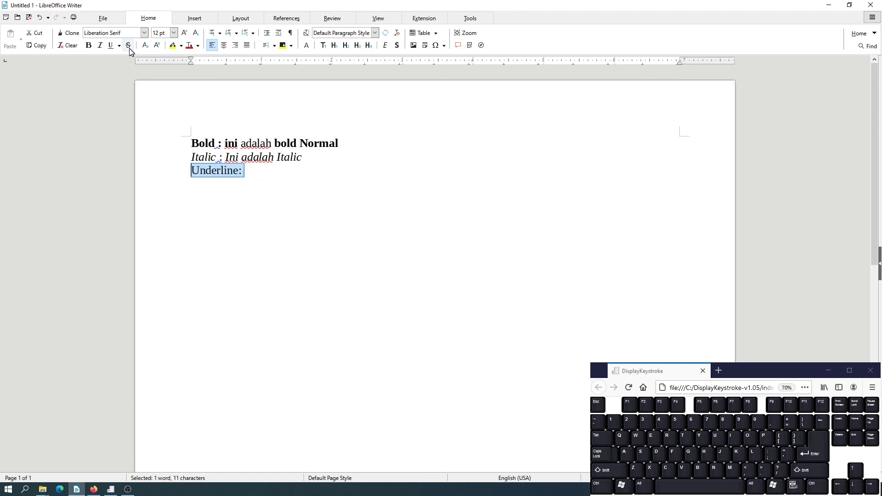
pyautogui.click(110, 45)
pyautogui.click(259, 175)
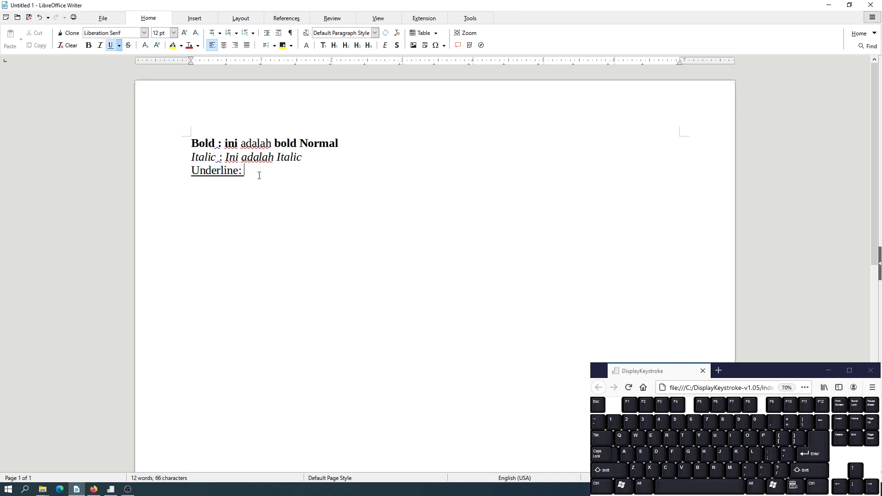
# Continue the third line with "Ini adalah area underline" in underlined text.
pyautogui.click(111, 45)
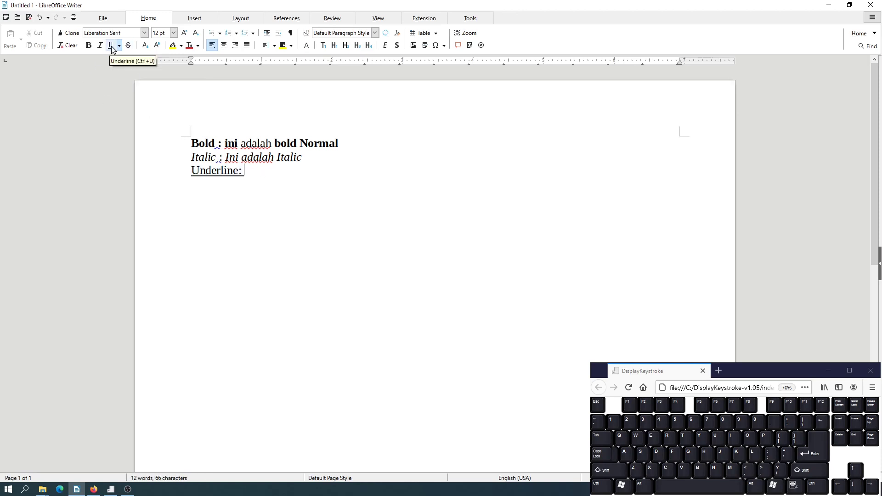
pyautogui.click(111, 45)
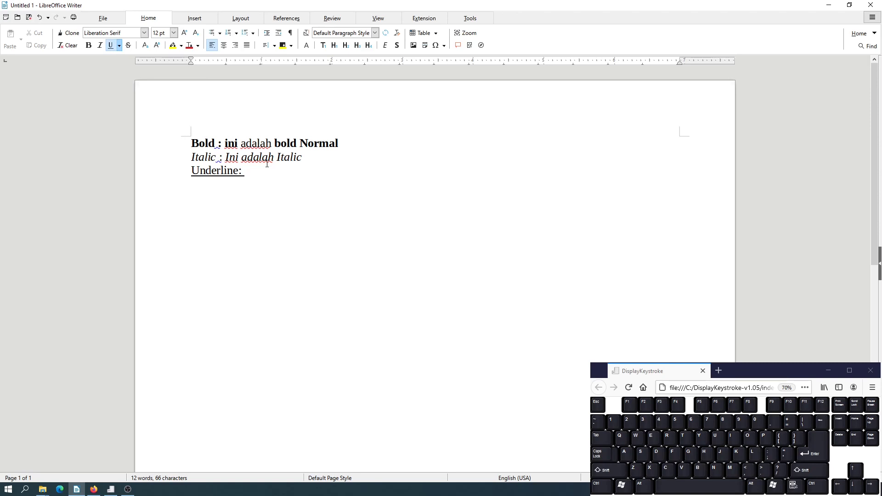
pyautogui.write('Ini adalah ')
pyautogui.write('area')
pyautogui.write('de')
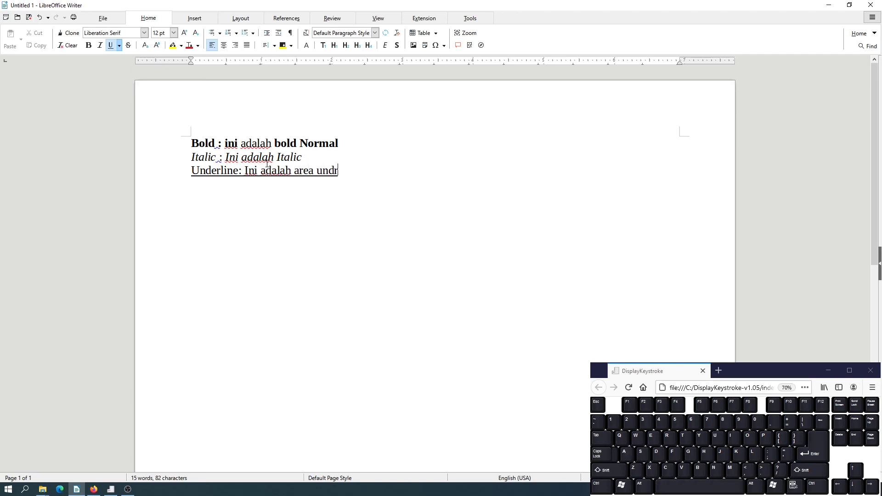
pyautogui.press('BackSpace')
pyautogui.write('erline')
# Remove the underline from the word "adalah" in the third line.
pyautogui.doubleClick(274, 172)
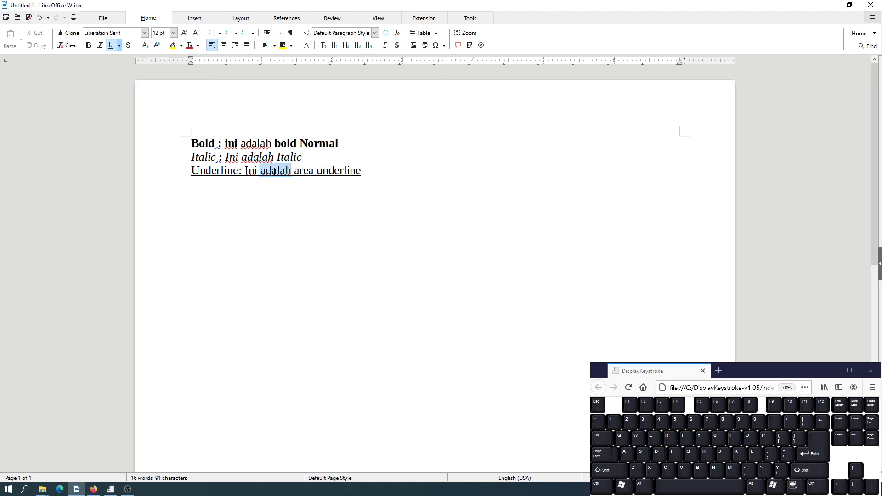
pyautogui.click(111, 45)
pyautogui.click(297, 170)
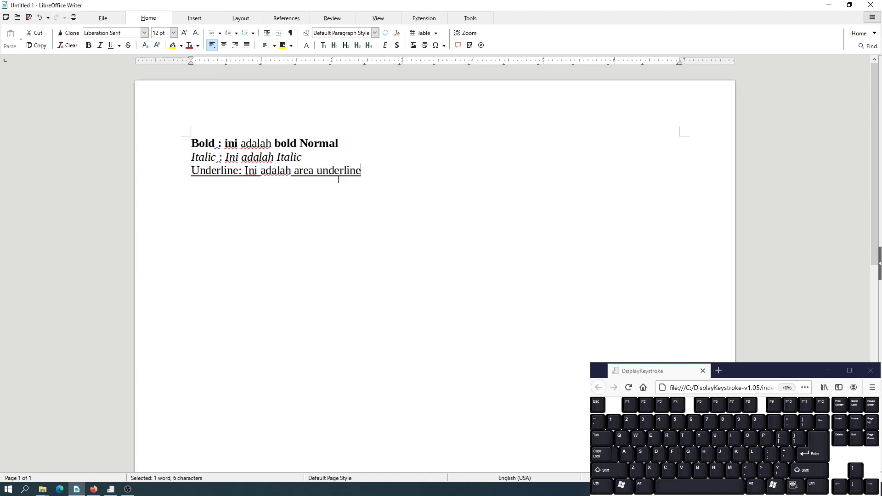
# Remove the underline from the spaces before and after "adalah" in the third line.
pyautogui.keyDown('ctrl'); pyautogui.scroll(3, 296, 170); pyautogui.keyUp('ctrl')
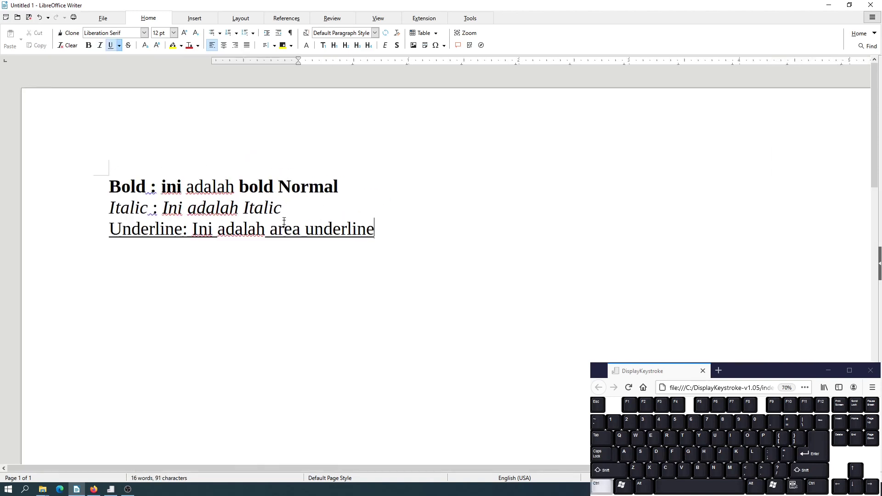
pyautogui.click(270, 272)
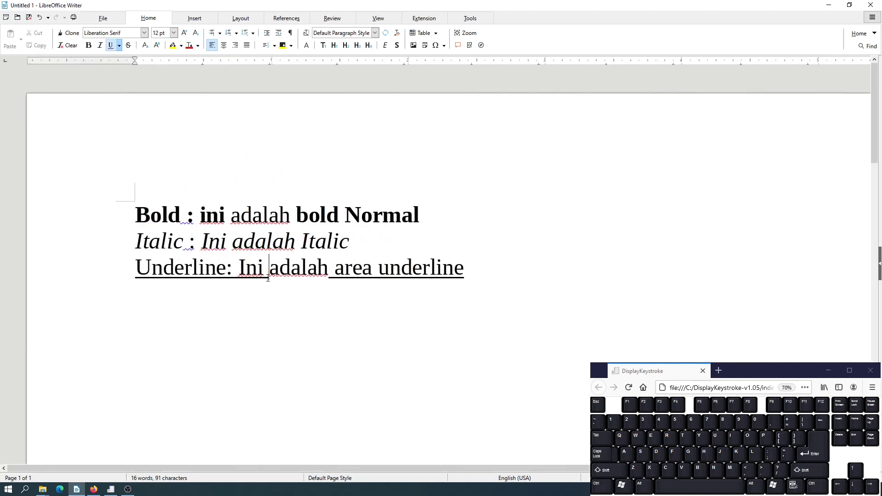
pyautogui.click(338, 276)
pyautogui.moveTo(338, 275); pyautogui.dragTo(264, 272)
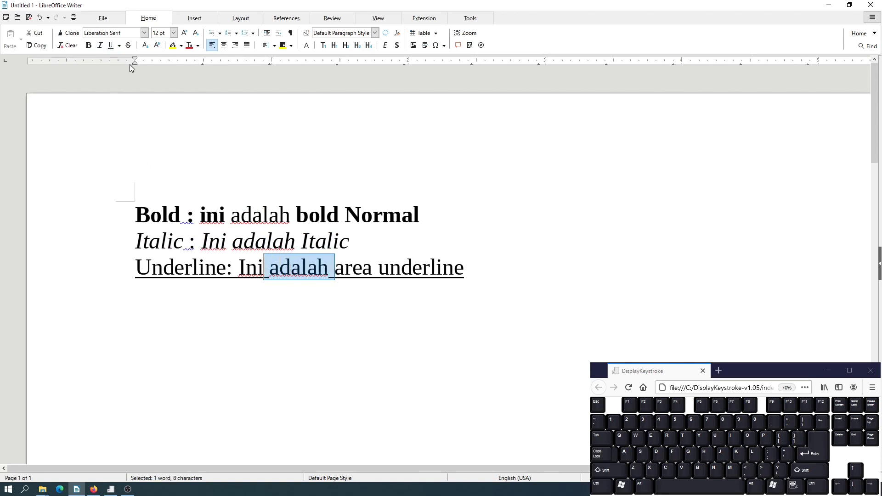
pyautogui.click(110, 45)
pyautogui.click(335, 273)
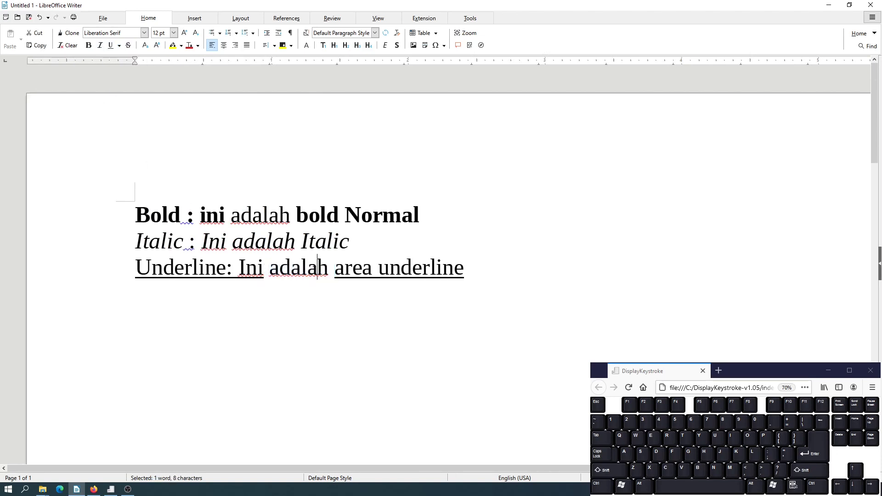
# Remove the underline from the space between "area" and "underline" in the third line.
pyautogui.moveTo(378, 274); pyautogui.dragTo(372, 274)
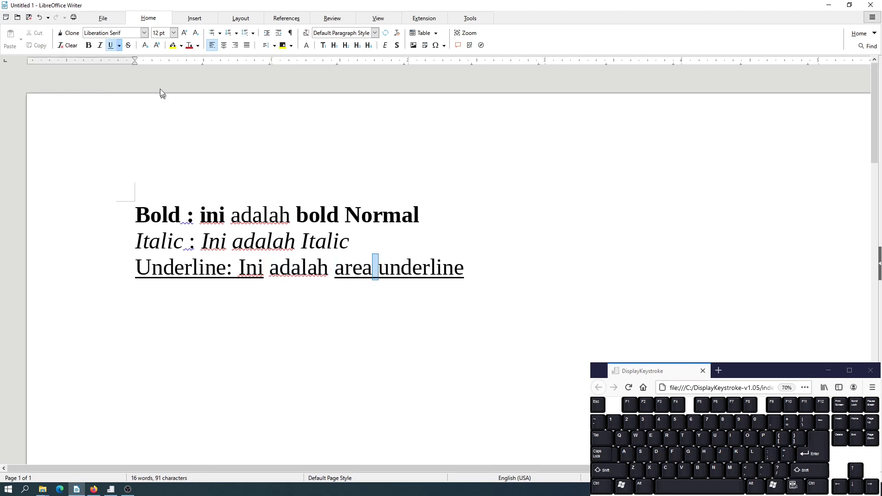
pyautogui.click(111, 45)
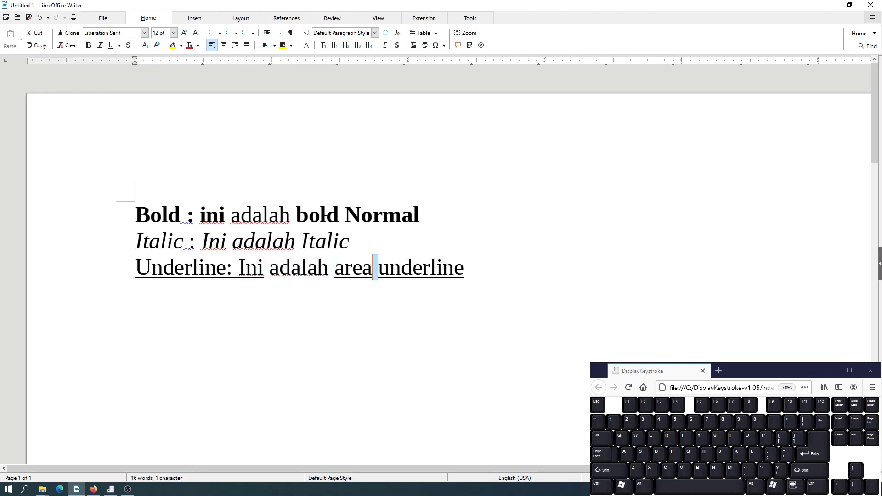
pyautogui.click(406, 273)
# Apply a wavy underline to the word "adalah" in the third line.
pyautogui.moveTo(271, 271); pyautogui.dragTo(329, 271)
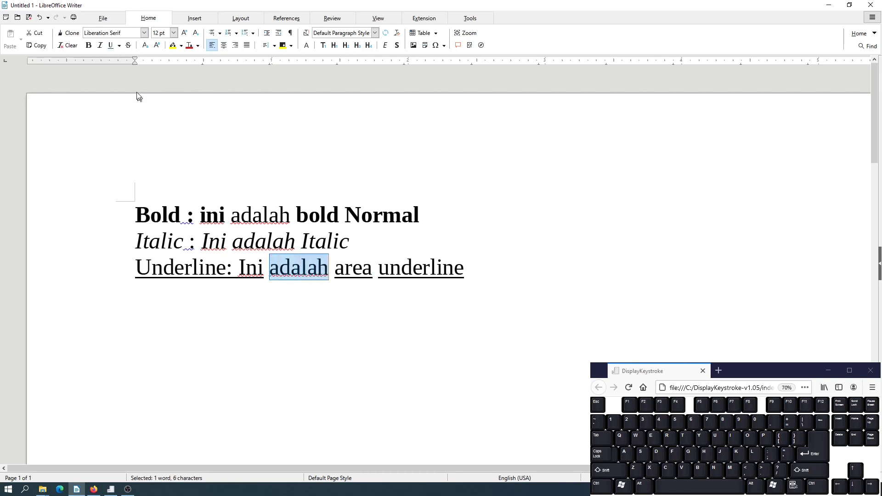
pyautogui.click(121, 47)
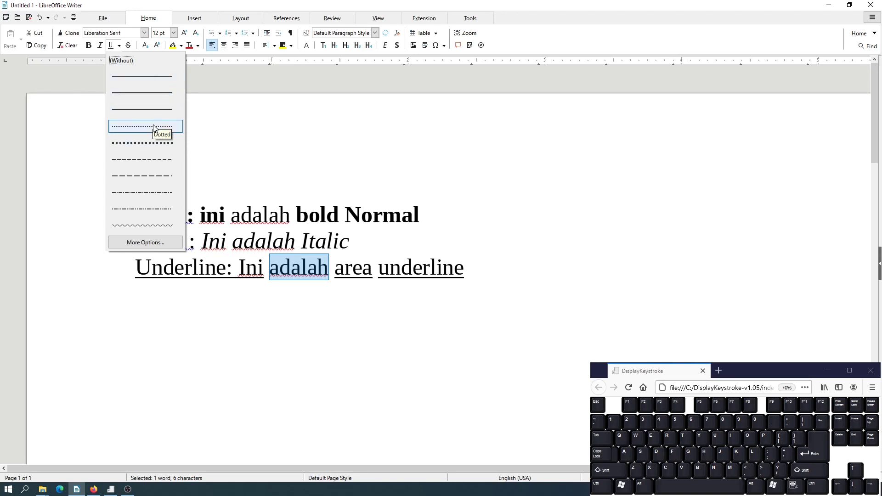
pyautogui.click(132, 223)
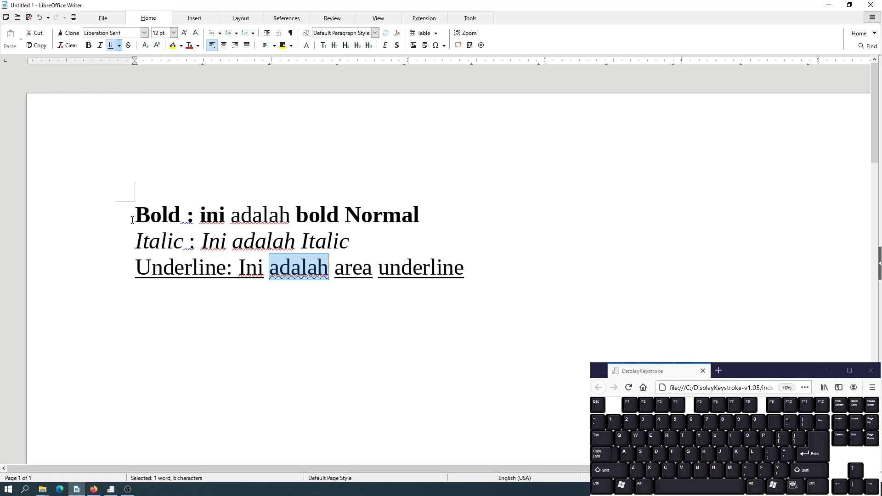
pyautogui.click(335, 273)
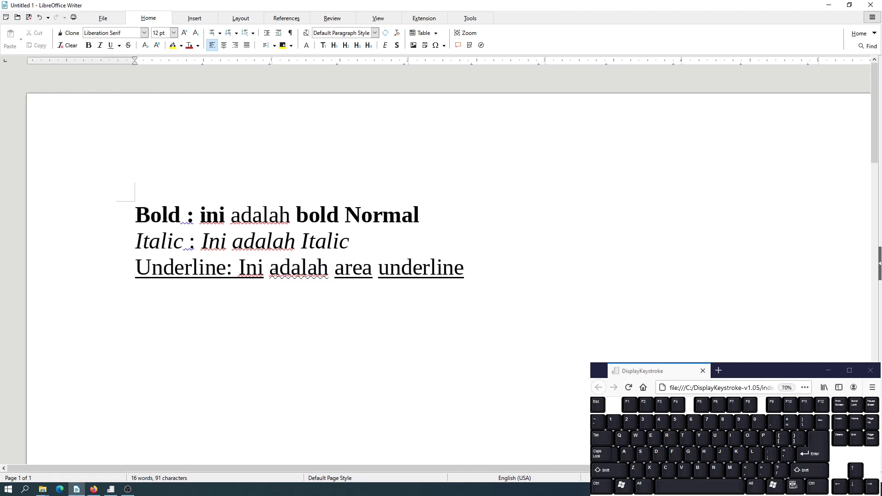
pyautogui.moveTo(269, 268); pyautogui.dragTo(330, 271)
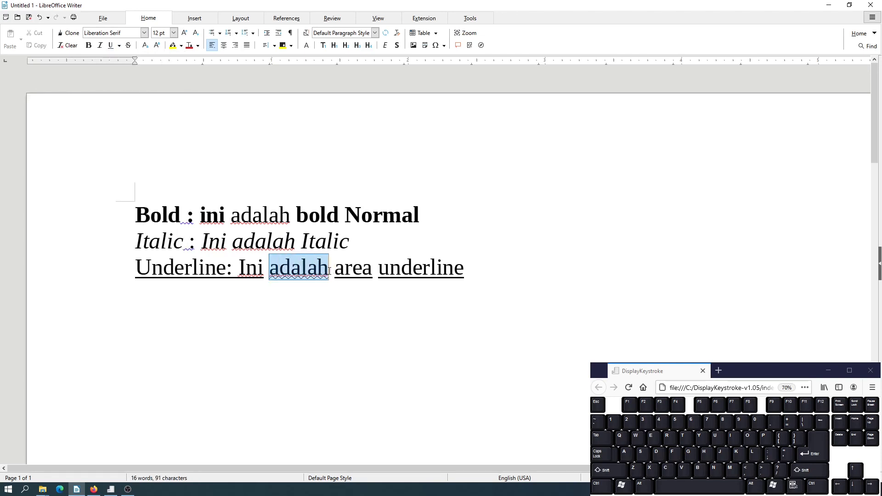
pyautogui.click(478, 266)
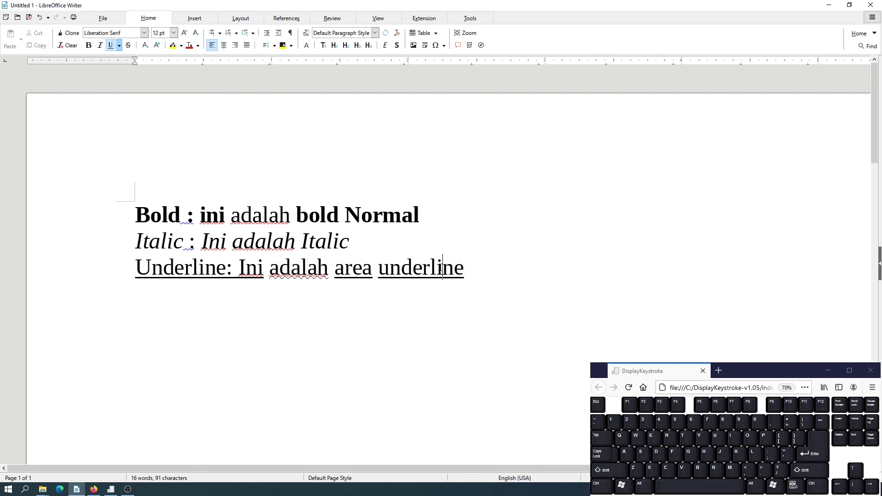
# Apply a dash-dot underline to the word "underline" at the end of the third line.
pyautogui.doubleClick(441, 268)
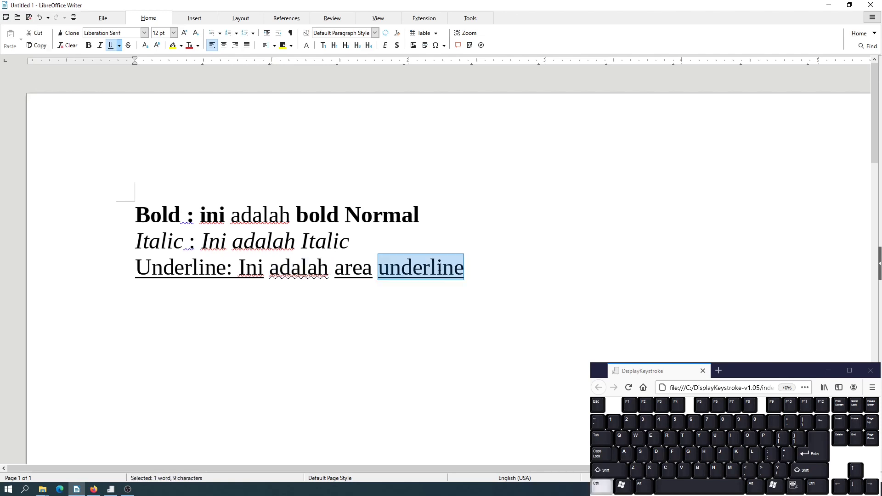
pyautogui.hotkey('ctrl', 'u')
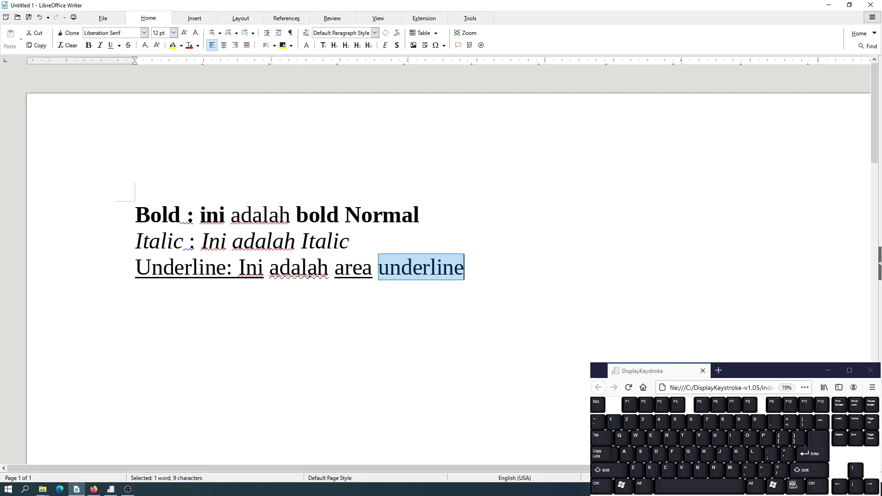
pyautogui.hotkey('ctrl', 'u')
pyautogui.click(120, 46)
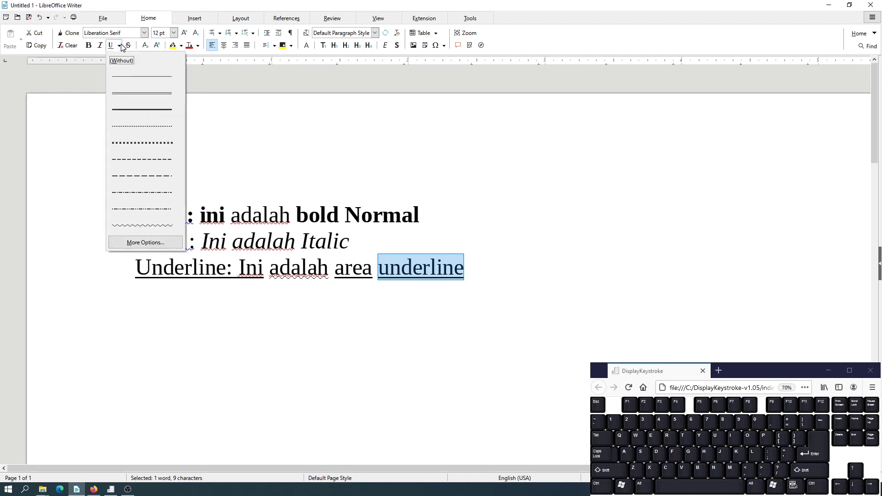
pyautogui.click(144, 192)
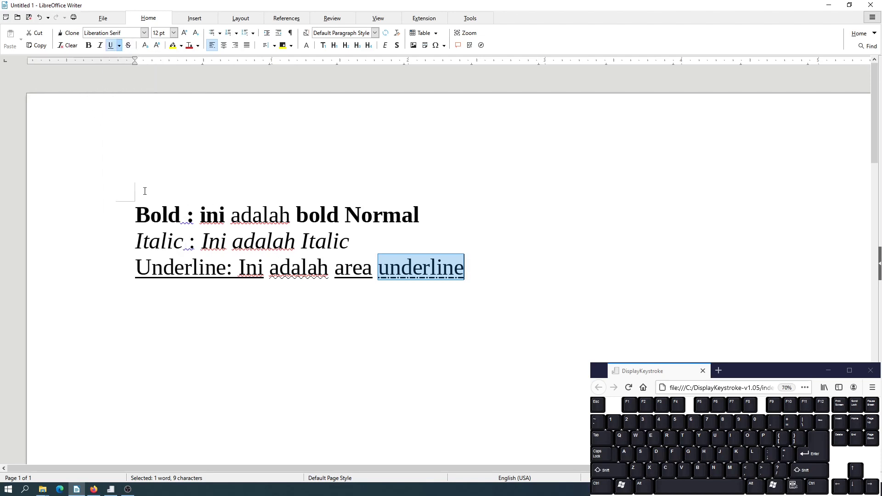
pyautogui.click(353, 274)
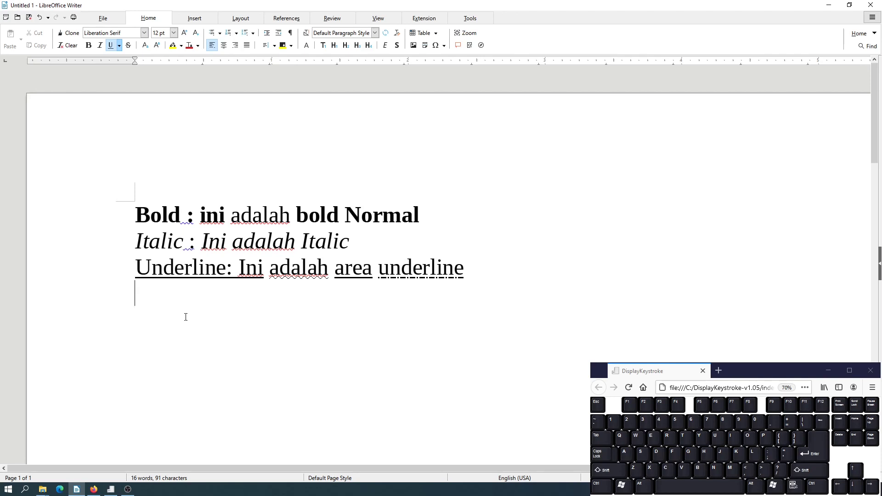
# Enter "Strike-throught" with strikethrough formatting on the empty fourth line.
pyautogui.click(128, 46)
pyautogui.write('Strike')
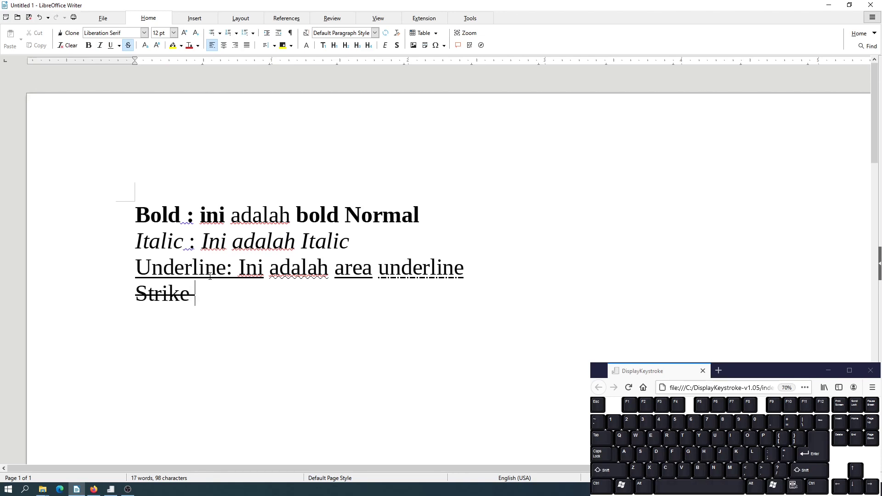
pyautogui.press('BackSpace')
pyautogui.write('-throught')
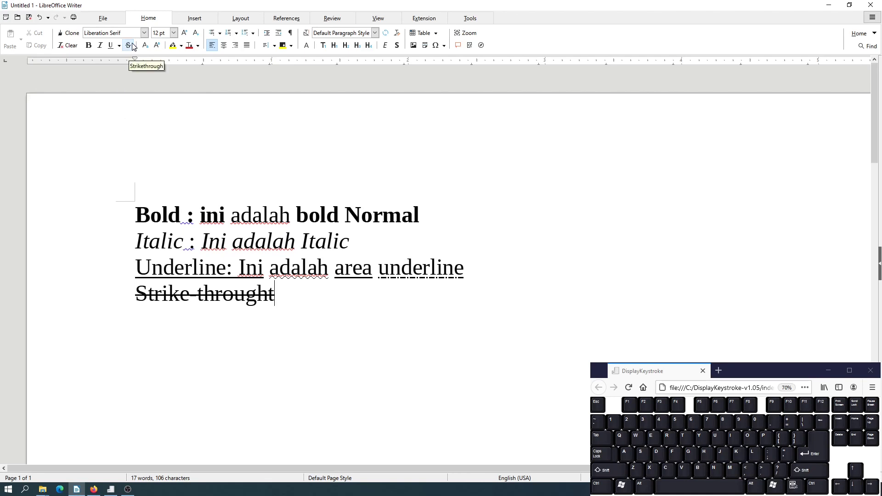
# Correct the struck-through label on the fourth line to read "Strikethrough: ".
pyautogui.press('BackSpace')
pyautogui.press('BackSpace')
pyautogui.press('BackSpace')
pyautogui.press('BackSpace')
pyautogui.press('BackSpace')
pyautogui.press('BackSpace')
pyautogui.press('BackSpace')
pyautogui.press('BackSpace')
pyautogui.press('BackSpace')
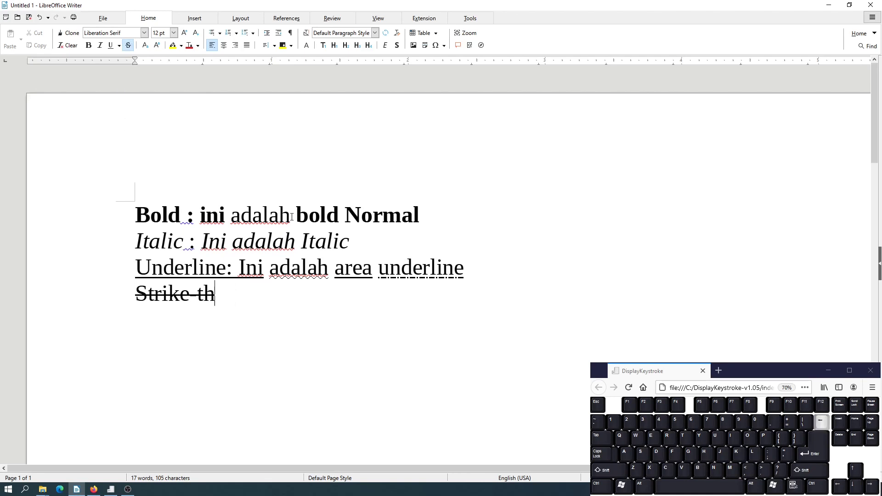
pyautogui.write('through:')
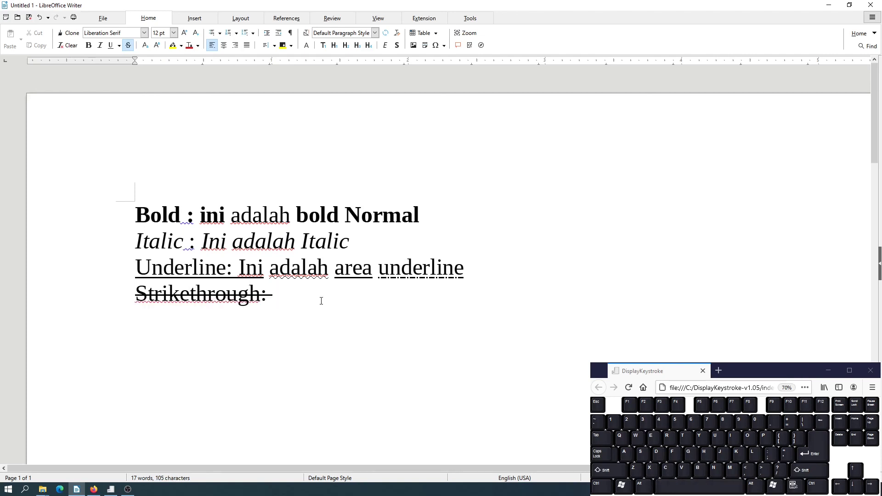
# Add "Ini adalah strikethrough" without strikethrough after the fourth line's label, and strike through only its last word.
pyautogui.click(129, 45)
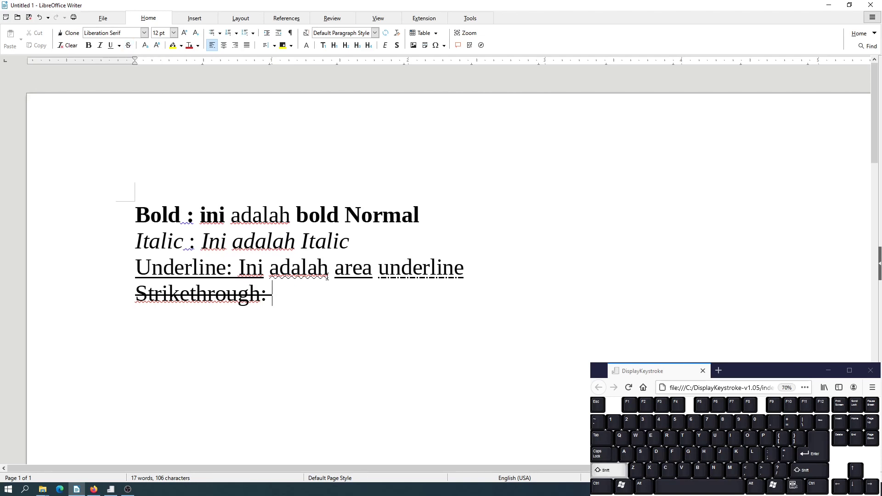
pyautogui.write('Ini adalah ')
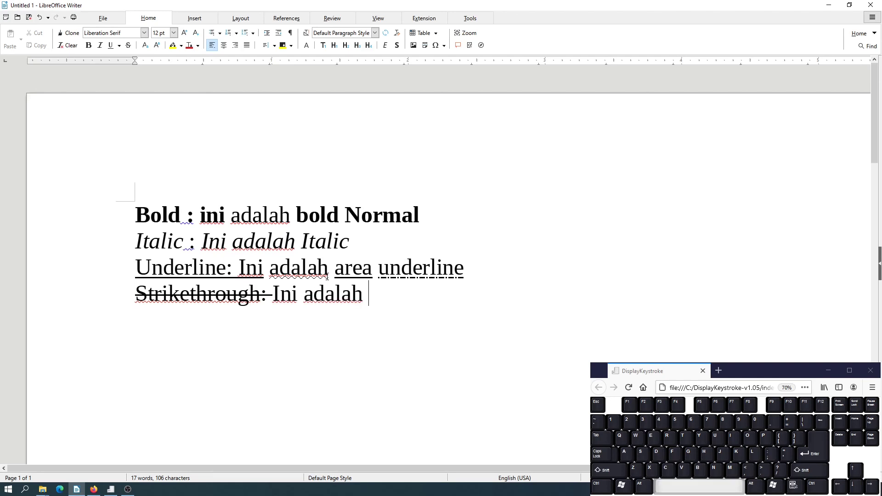
pyautogui.write('strike')
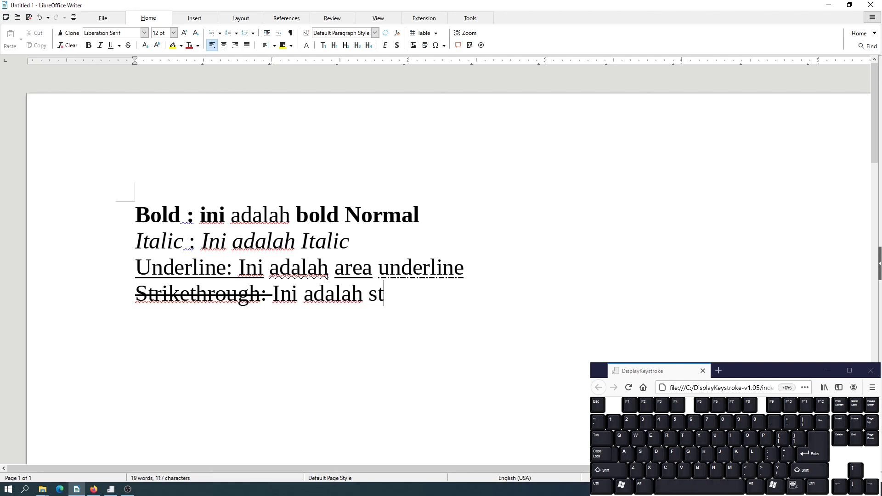
pyautogui.write('through')
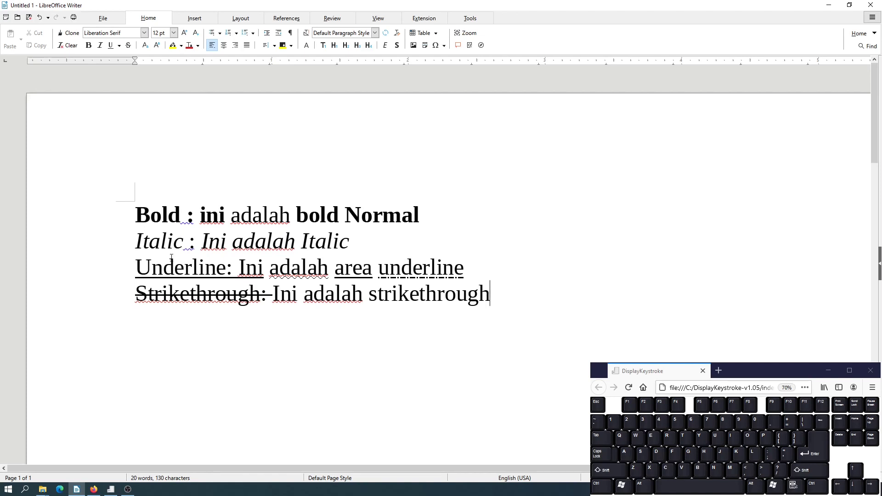
pyautogui.click(416, 299)
pyautogui.click(128, 45)
# Remove the underline from the label word "Underline" and the italics from the label word "Italic".
pyautogui.click(183, 266)
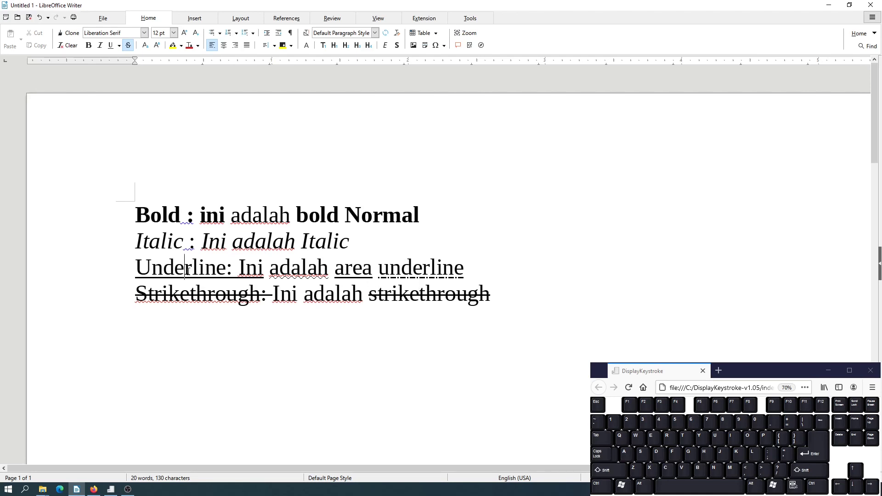
pyautogui.click(110, 45)
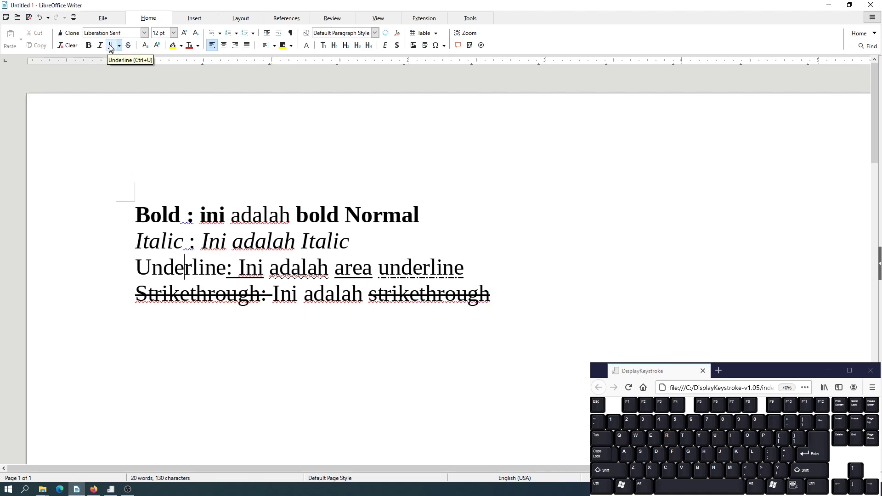
pyautogui.click(162, 244)
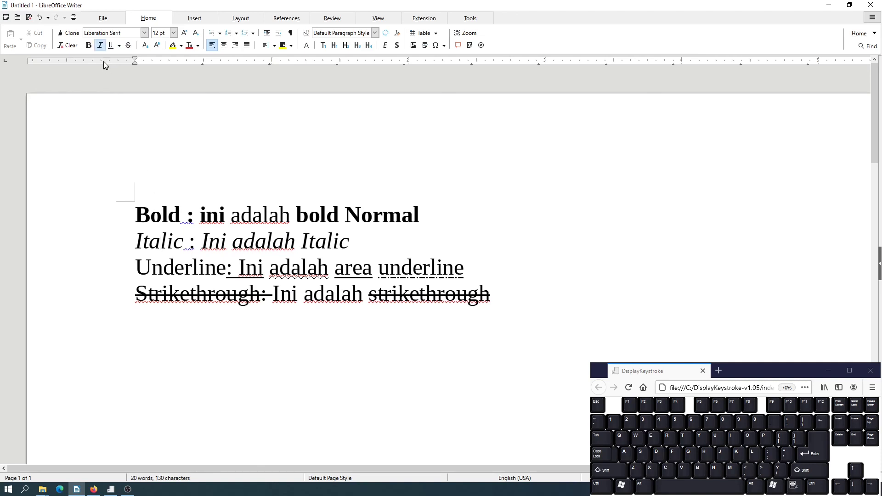
pyautogui.click(100, 45)
# Remove the bold formatting from the words "Bold" and "Normal" in the first line.
pyautogui.click(151, 211)
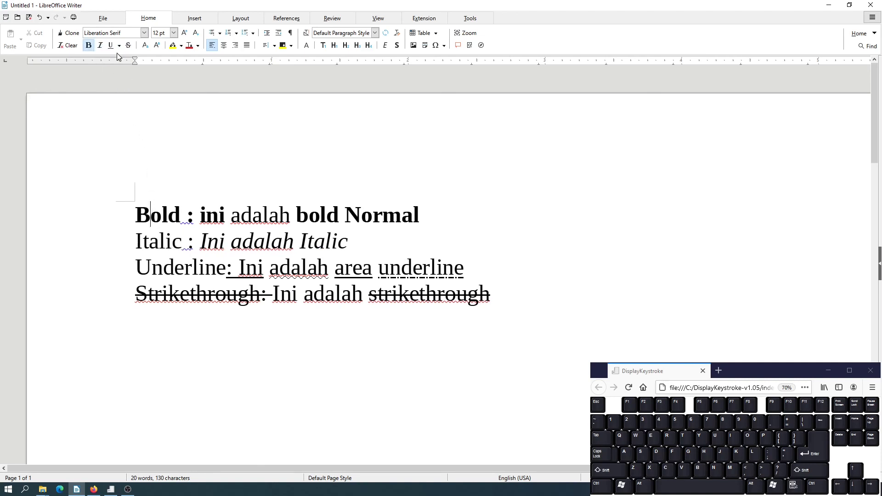
pyautogui.click(88, 45)
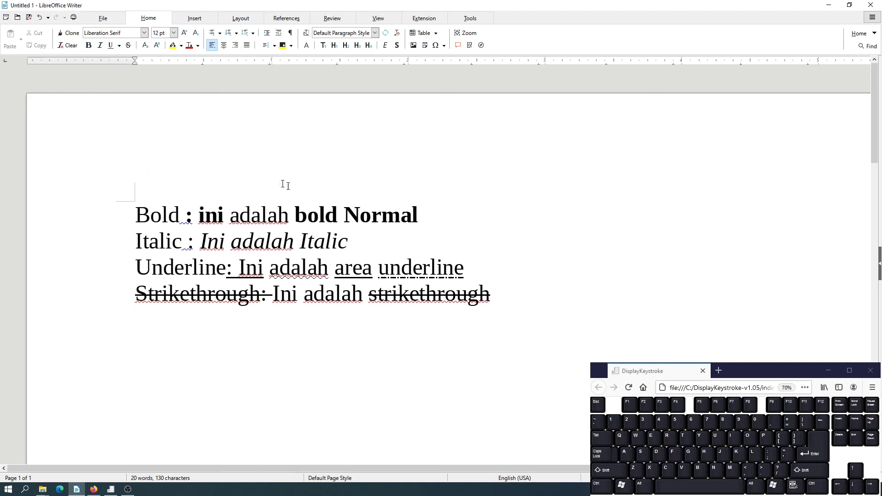
pyautogui.moveTo(348, 214); pyautogui.dragTo(421, 215)
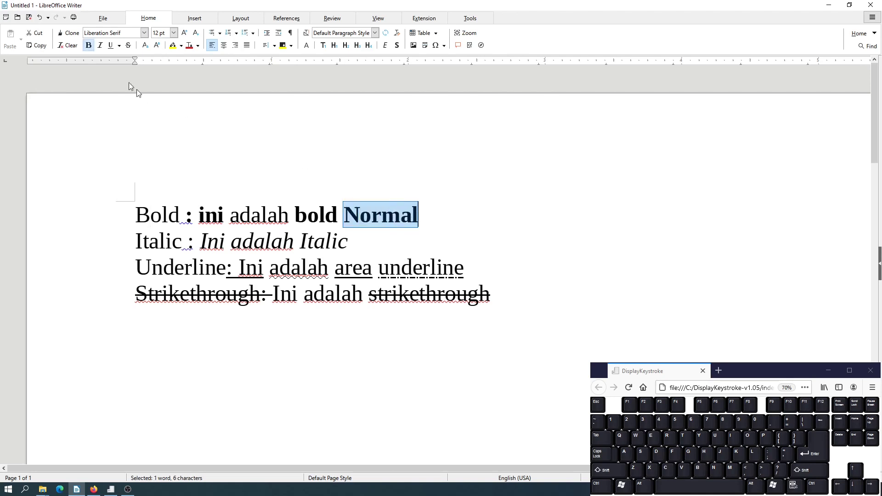
pyautogui.click(92, 47)
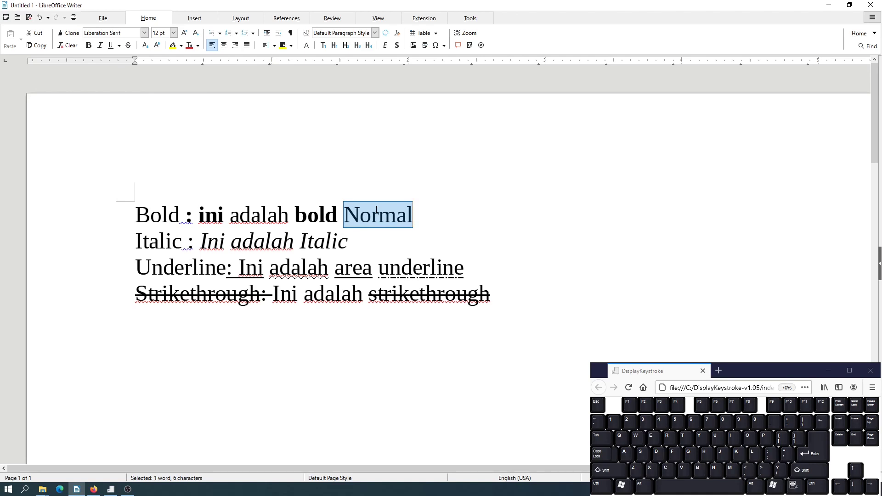
pyautogui.click(107, 212)
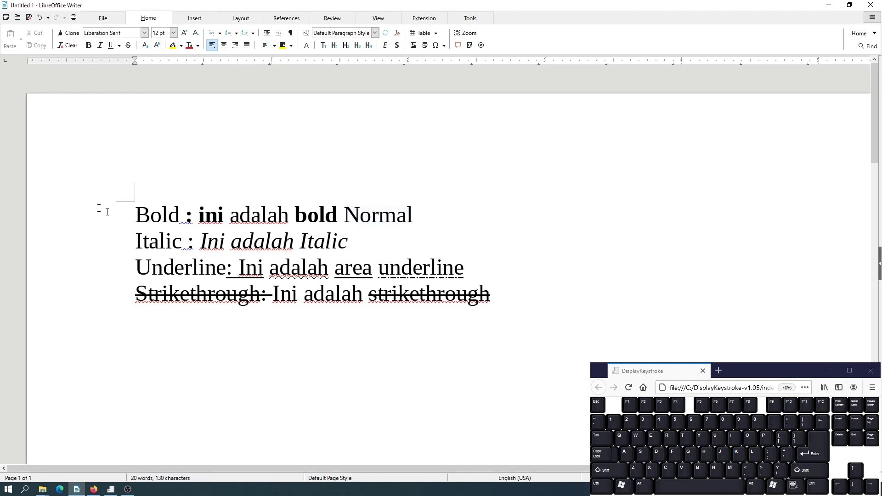
# Make the entire first line bold.
pyautogui.tripleClick(87, 209)
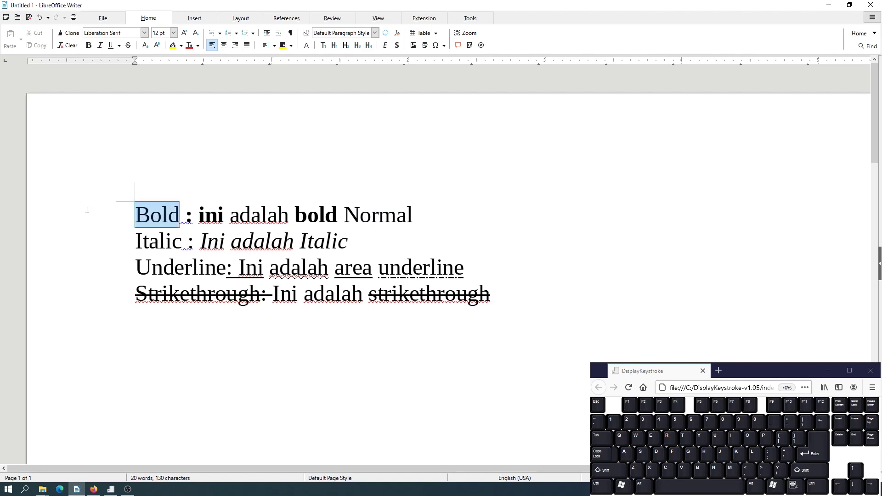
pyautogui.click(88, 45)
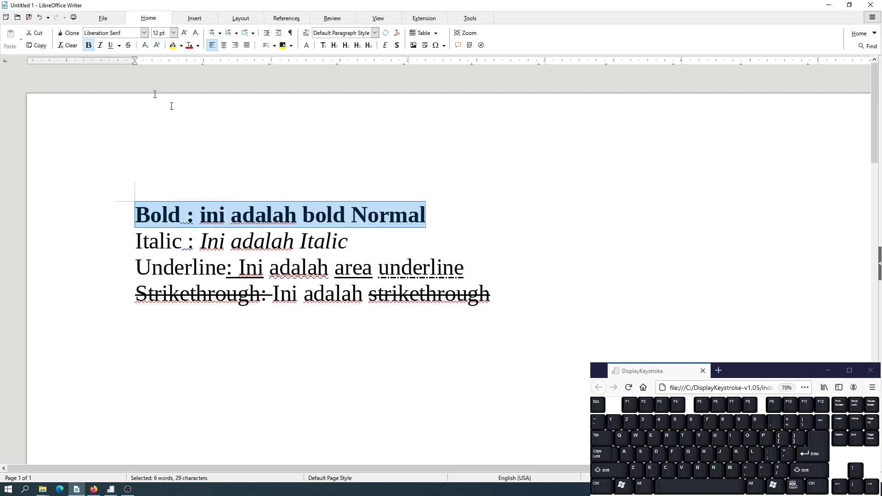
pyautogui.click(282, 240)
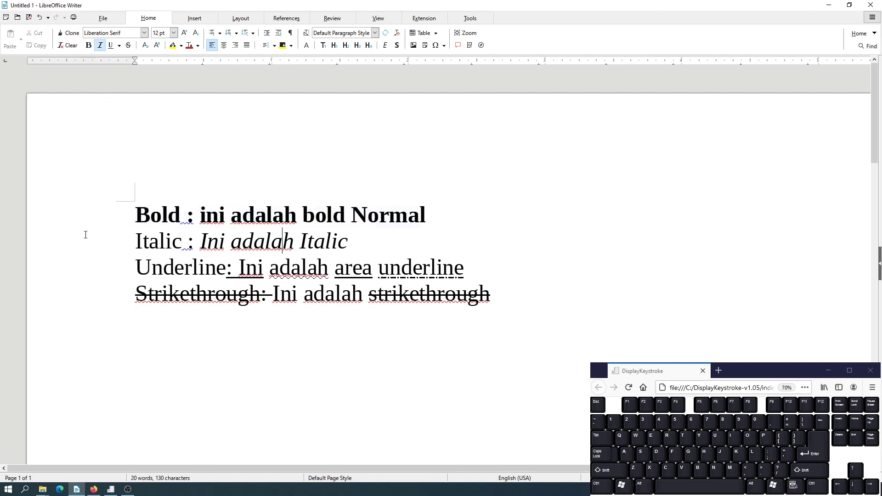
# Add italics, a dash-dot underline and strikethrough to the entire first line.
pyautogui.tripleClick(90, 214)
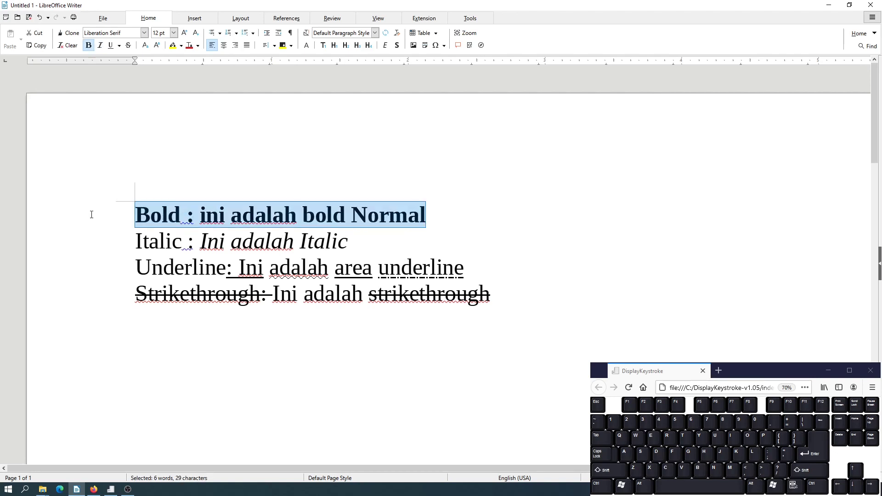
pyautogui.click(100, 45)
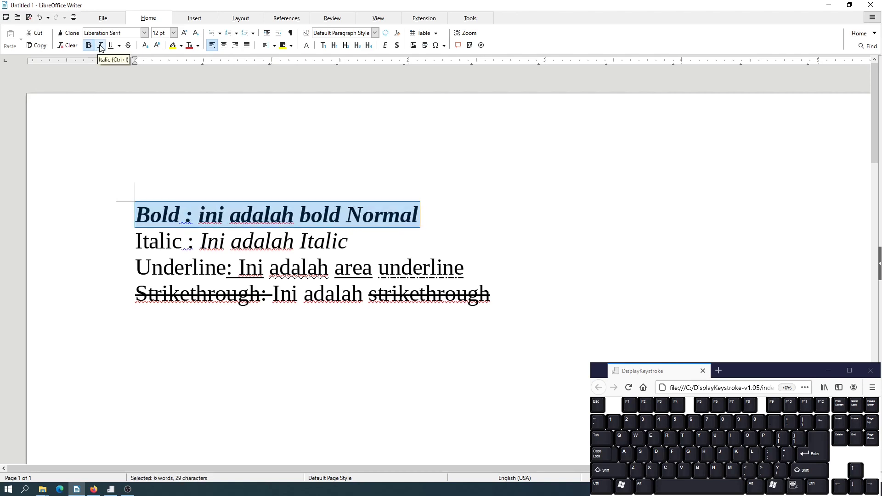
pyautogui.click(110, 46)
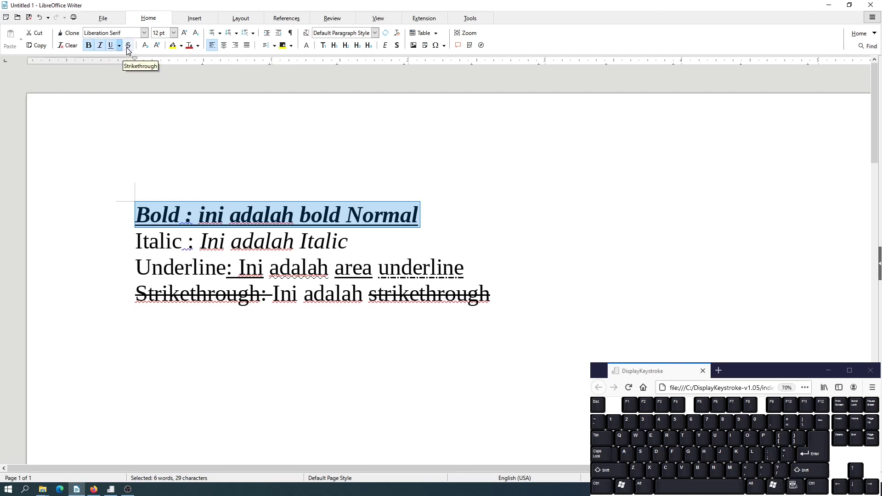
pyautogui.click(128, 46)
pyautogui.click(268, 223)
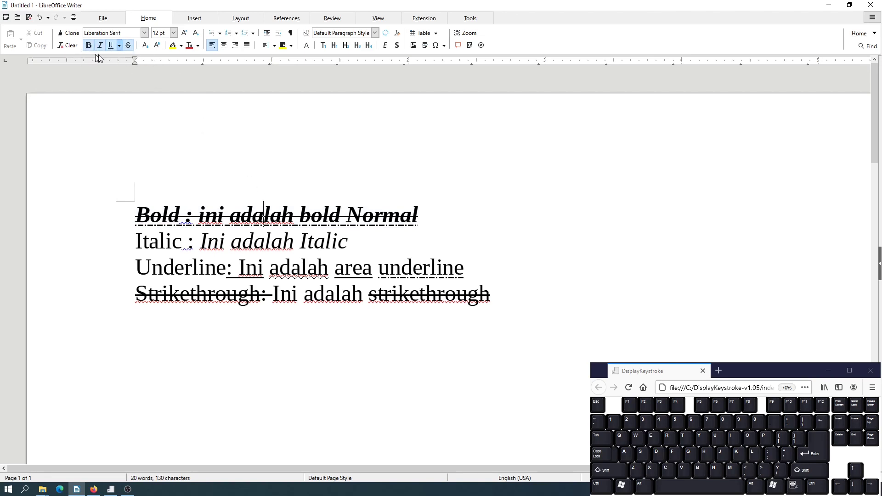
pyautogui.click(363, 241)
pyautogui.click(381, 269)
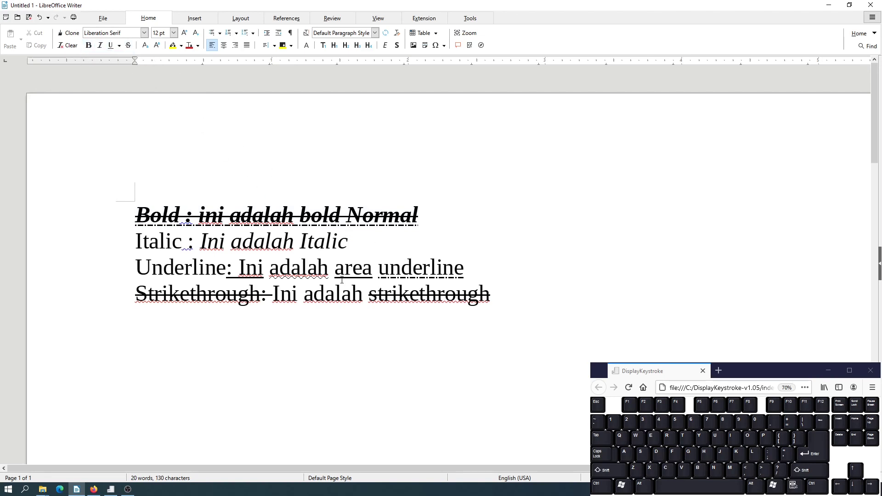
pyautogui.click(337, 245)
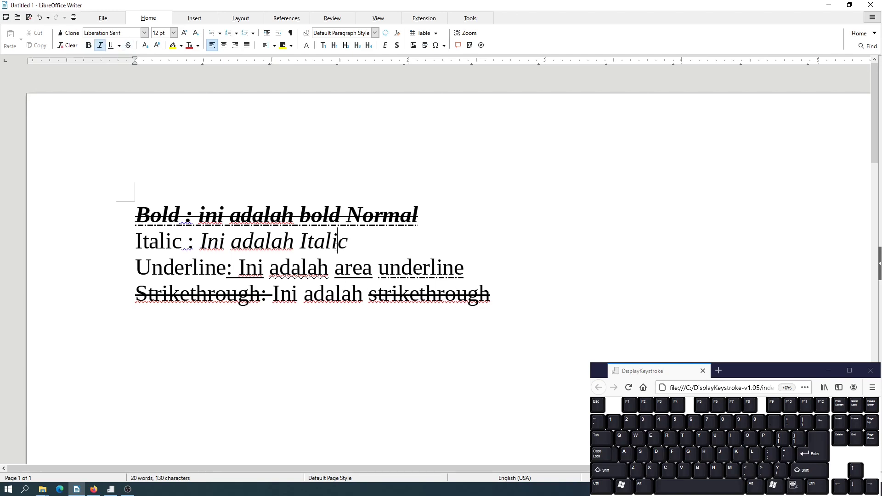